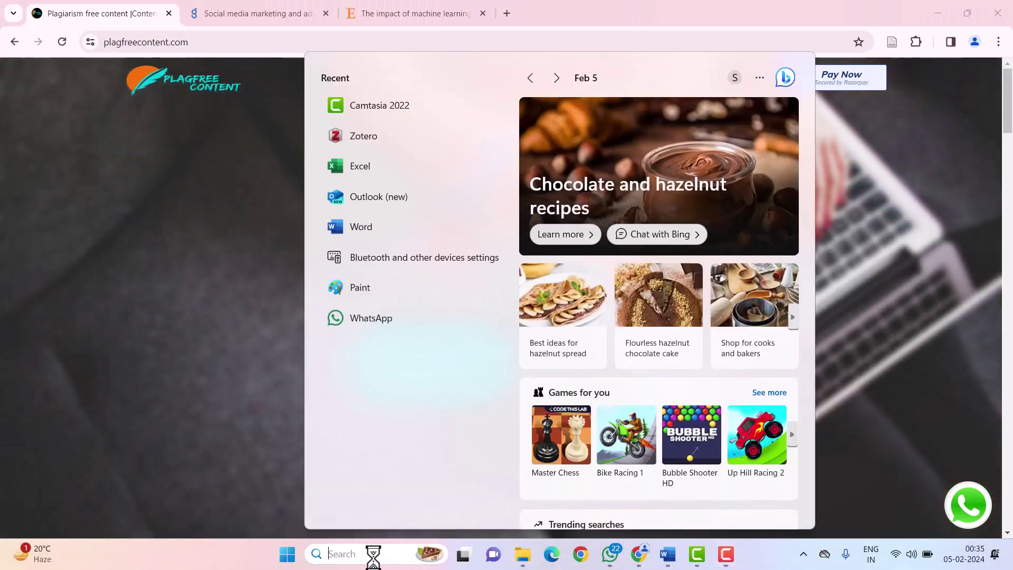
Launch Zotero and import the locking fixation system paper's PDF, then check its abstract and details
type("zotero")
key("Return")
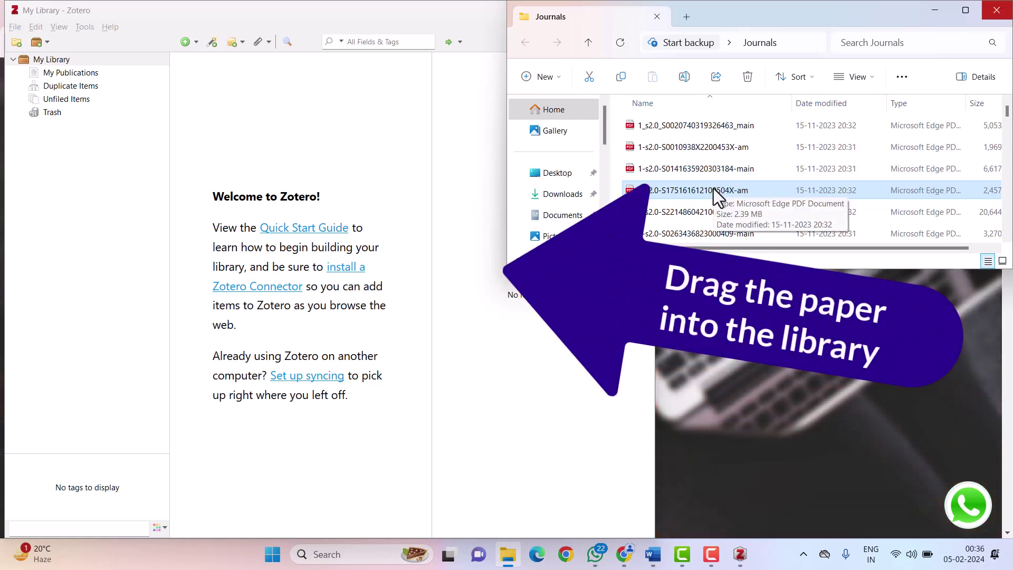
left_click_drag(714, 188, 291, 139)
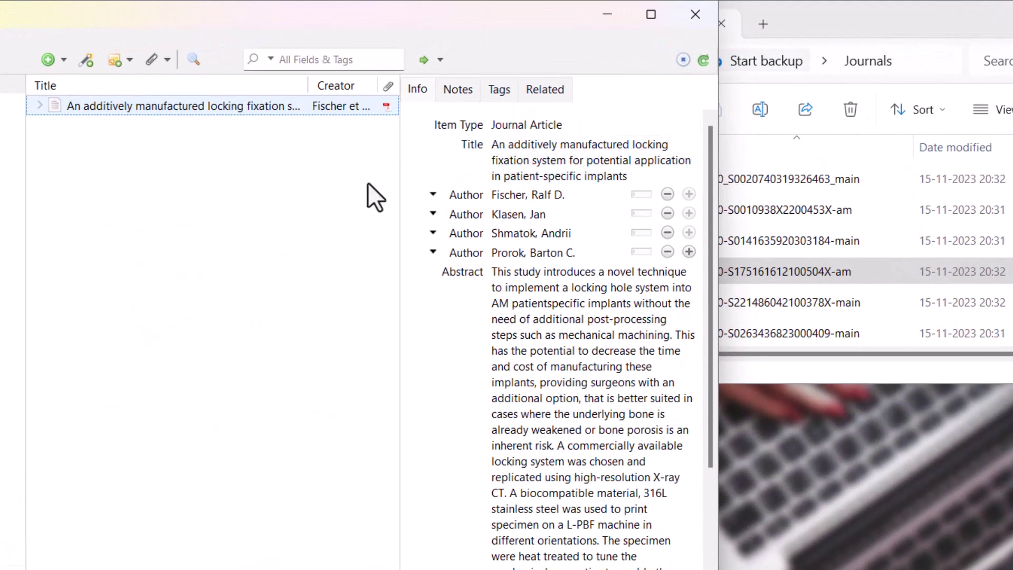
left_click(508, 287)
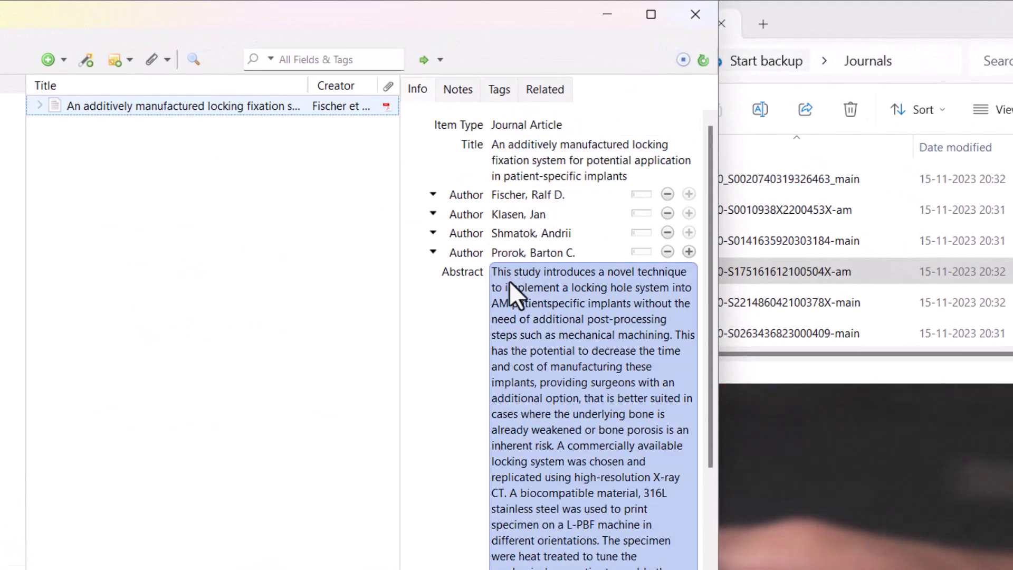
scroll(526, 361, "down", 10)
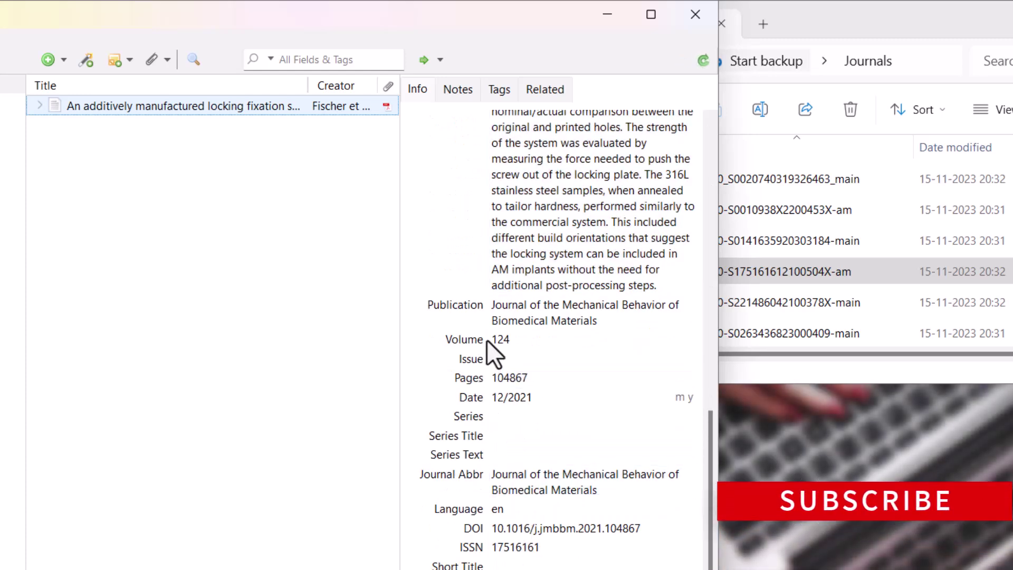
scroll(575, 378, "up", 9)
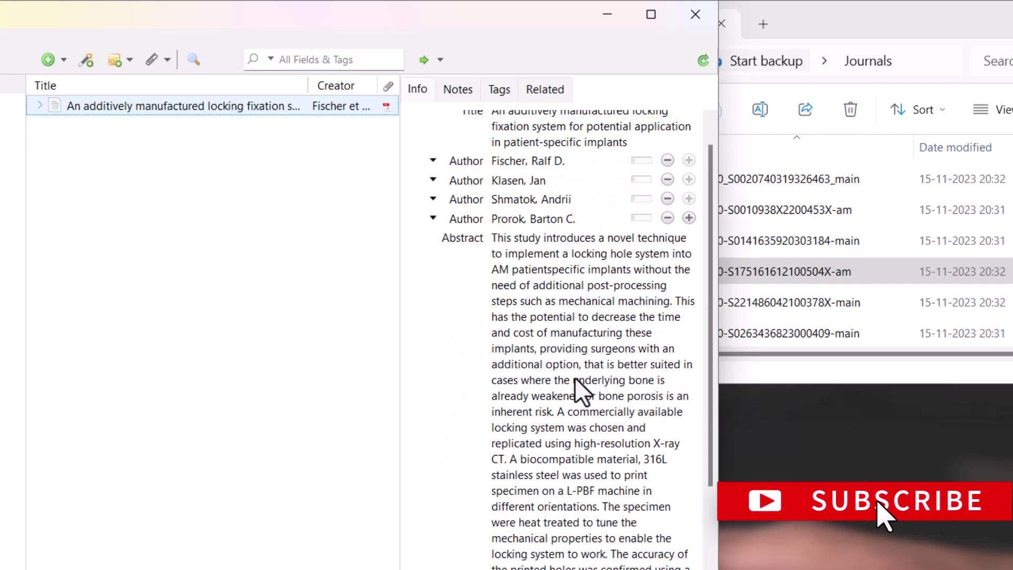
scroll(575, 378, "up", 1)
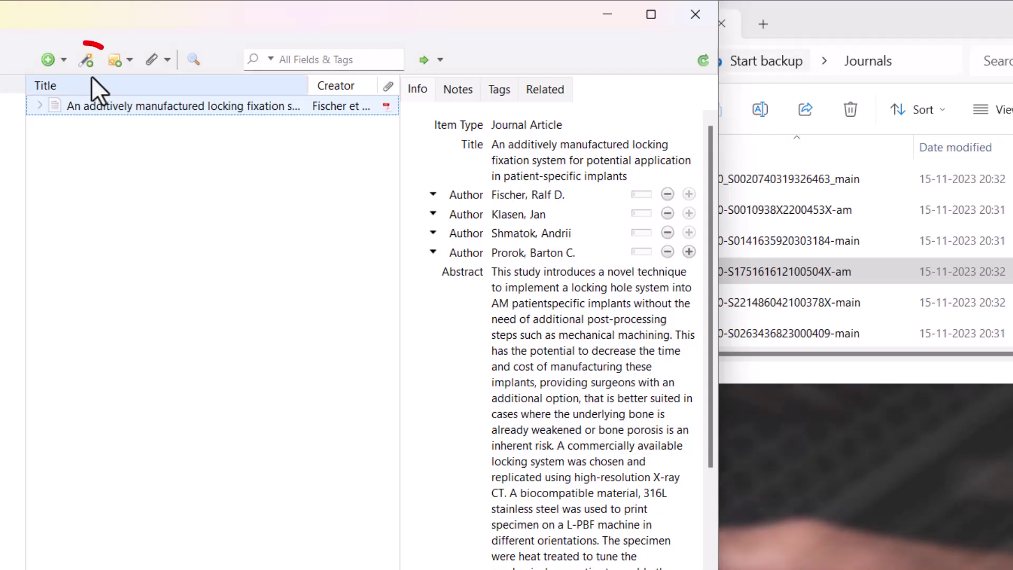
Copy the DOI link from the Social media marketing and advertising article's Ingenta page
left_click(81, 62)
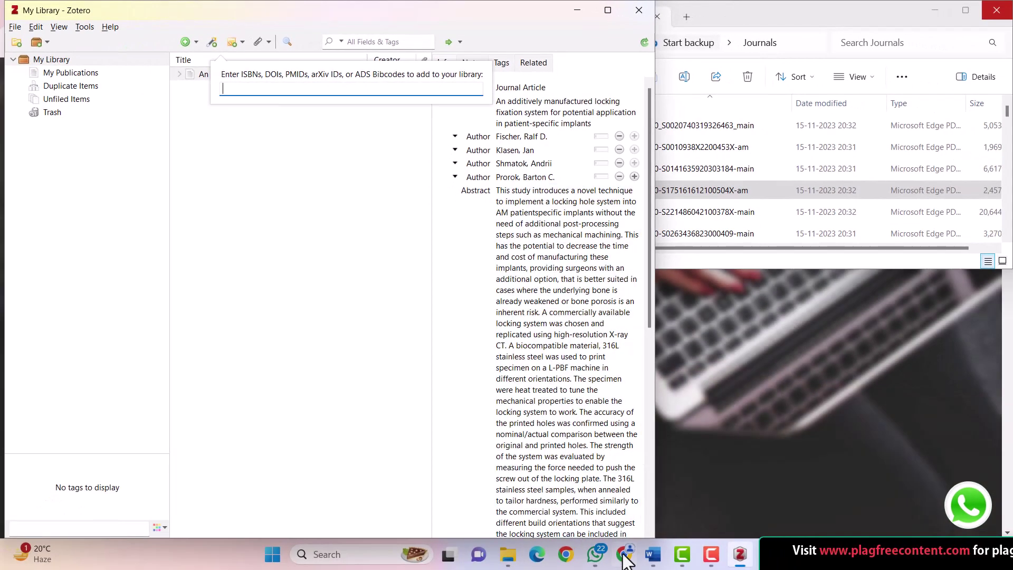
left_click(625, 554)
left_click(262, 6)
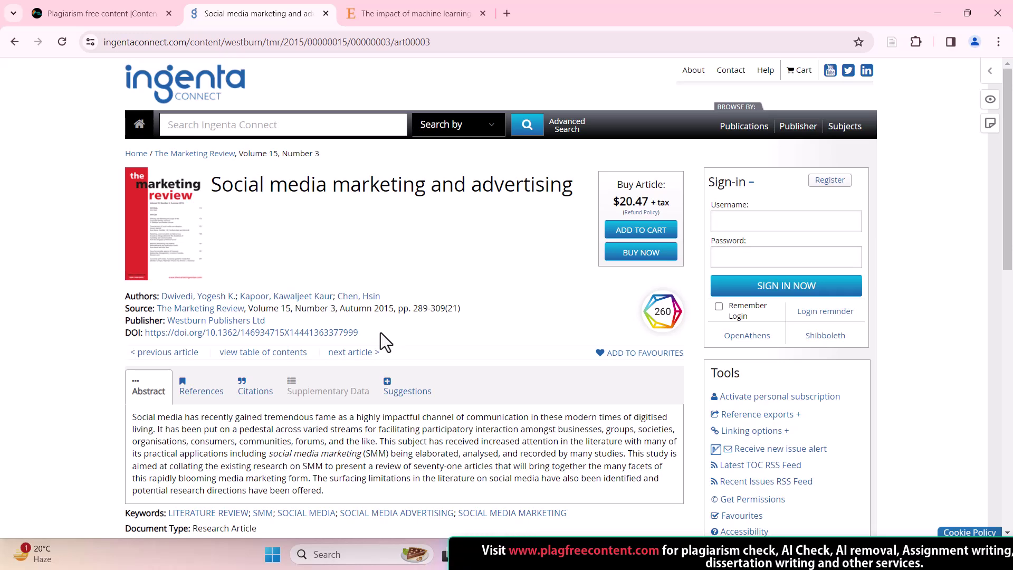
left_click_drag(377, 334, 144, 333)
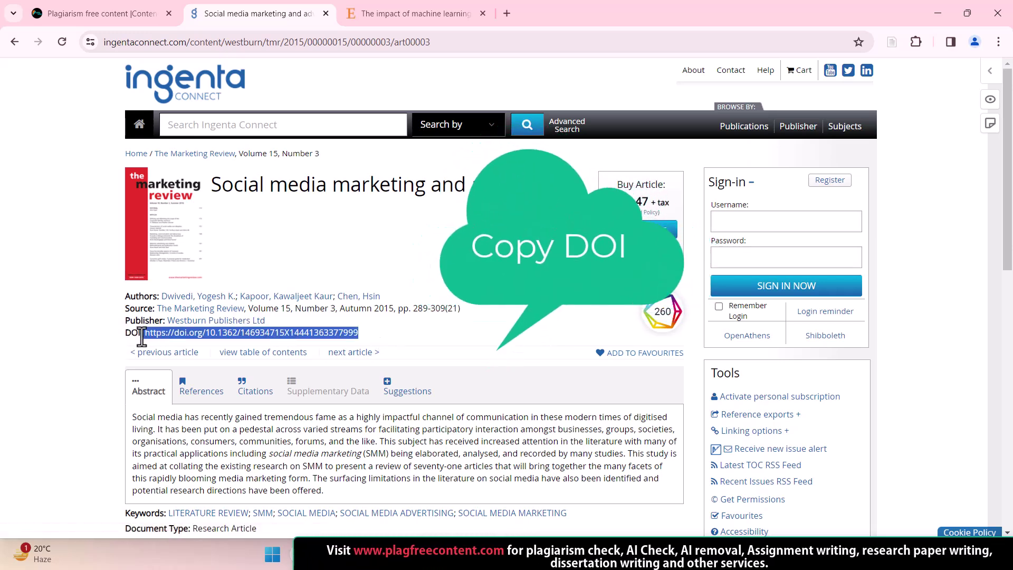
right_click(304, 333)
left_click(355, 178)
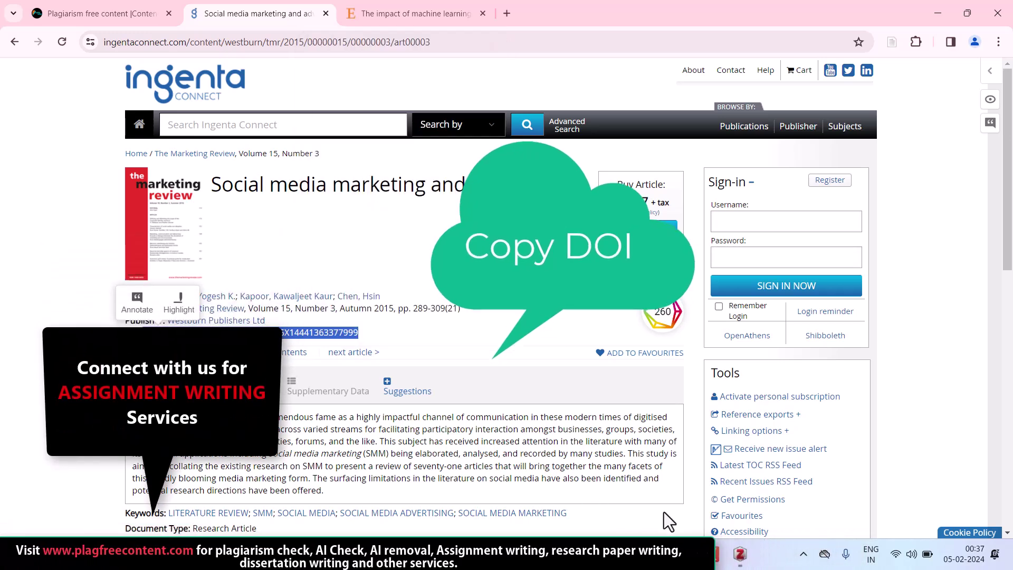
Paste the copied DOI into Zotero's Add Item by Identifier field to import the article
left_click(740, 555)
left_click(212, 42)
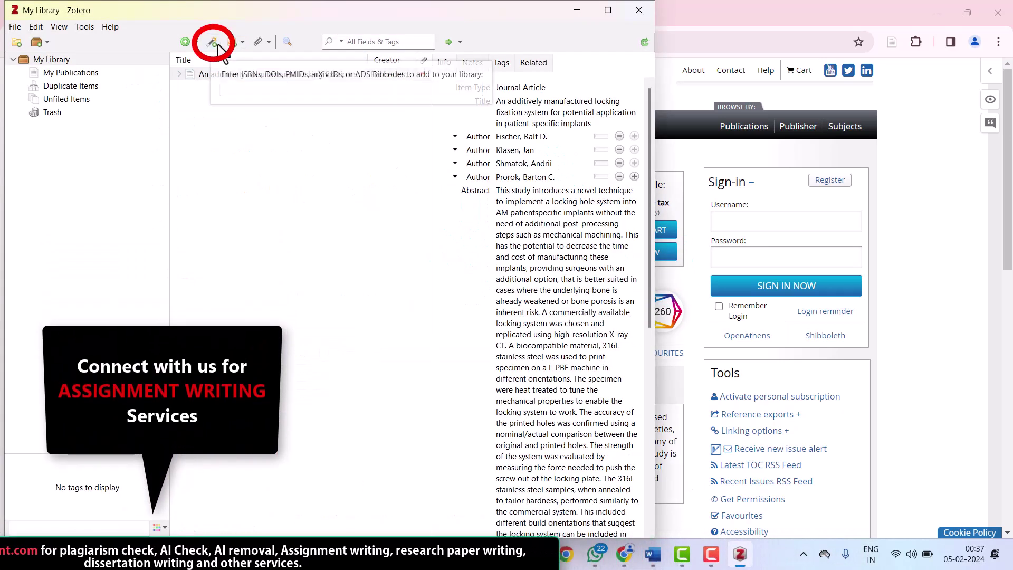
right_click(301, 90)
left_click(324, 139)
key("Return")
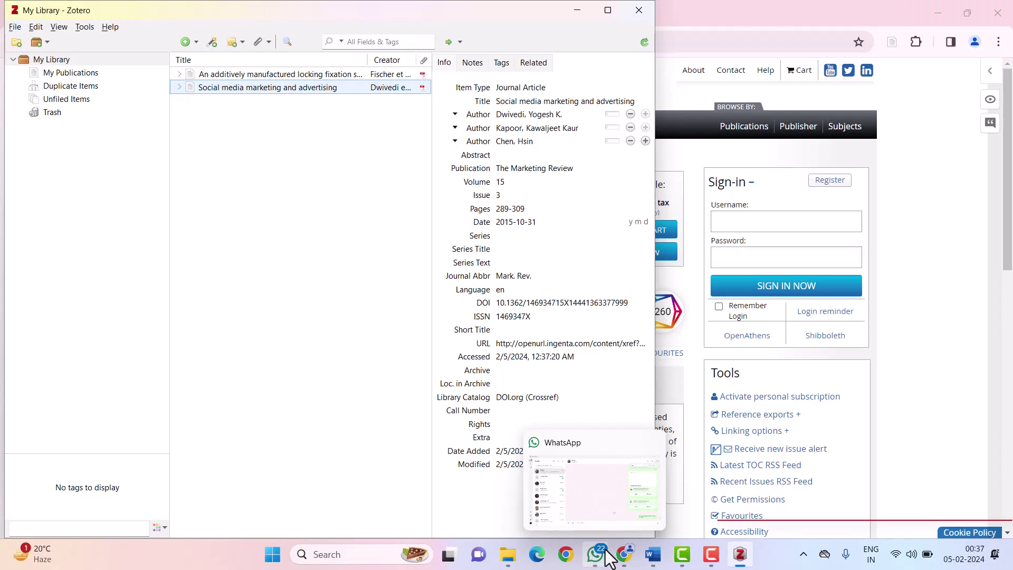
Save the ScienceDirect machine learning patient care review to Zotero with the Chrome connector
left_click(623, 560)
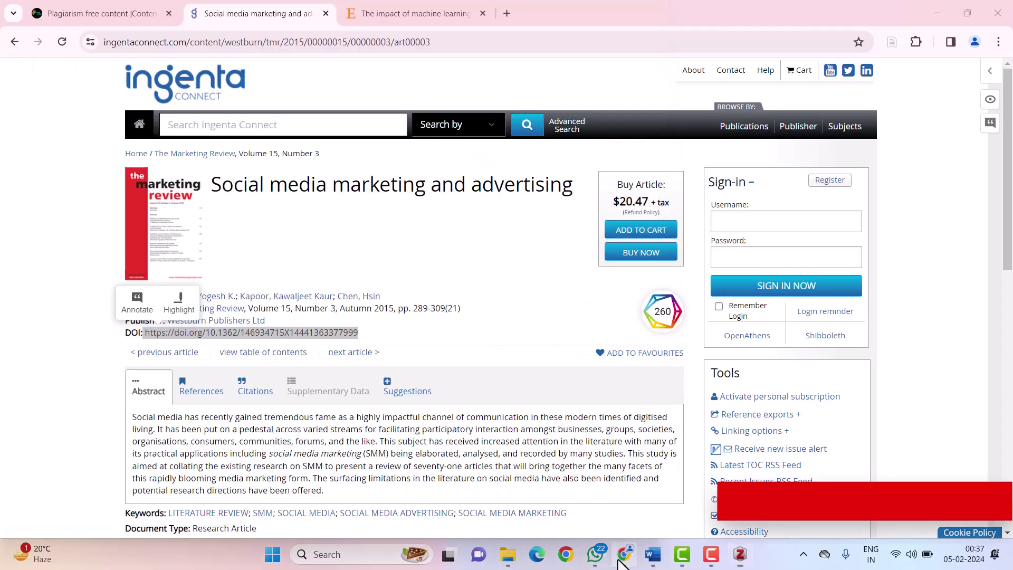
left_click(426, 9)
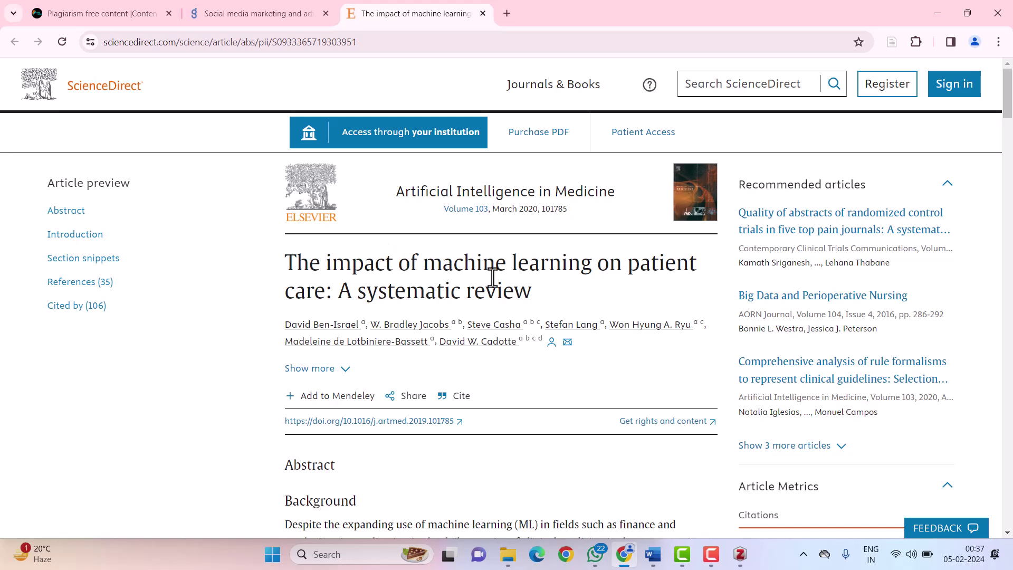
scroll(623, 246, "down", 1)
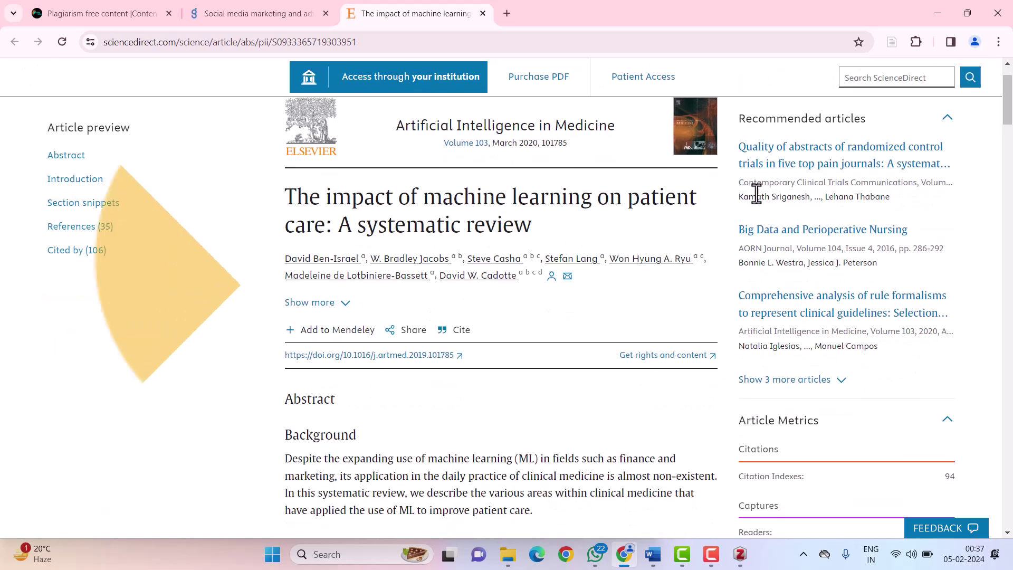
scroll(671, 217, "up", 1)
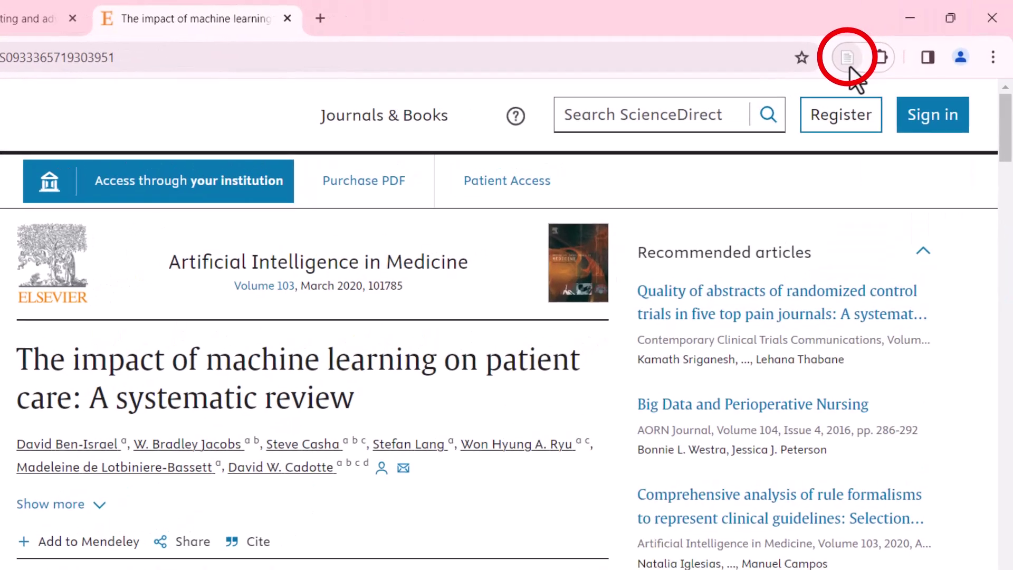
left_click(848, 58)
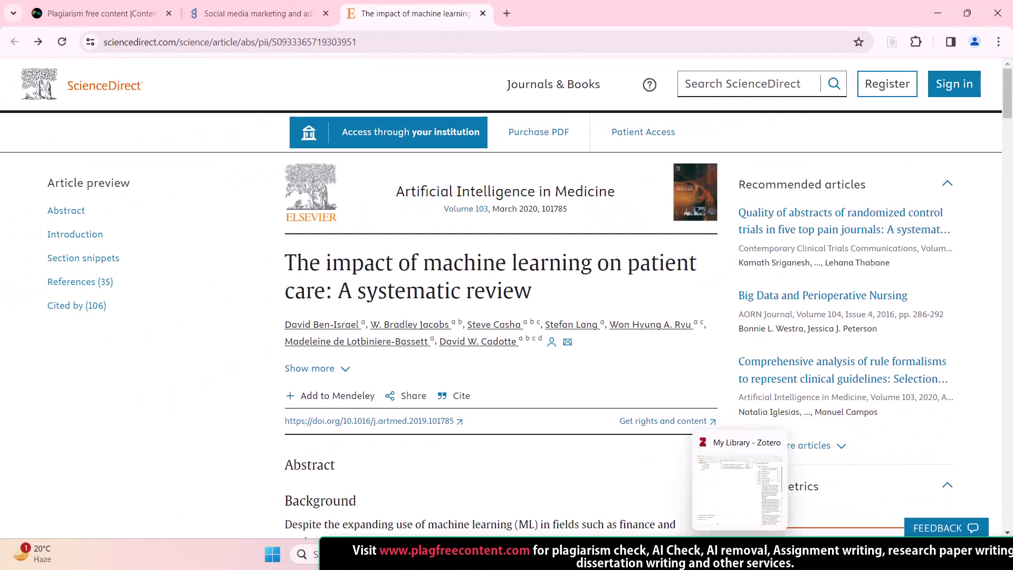
Return to Zotero and review the machine learning paper's Info pane and abstract
left_click(760, 554)
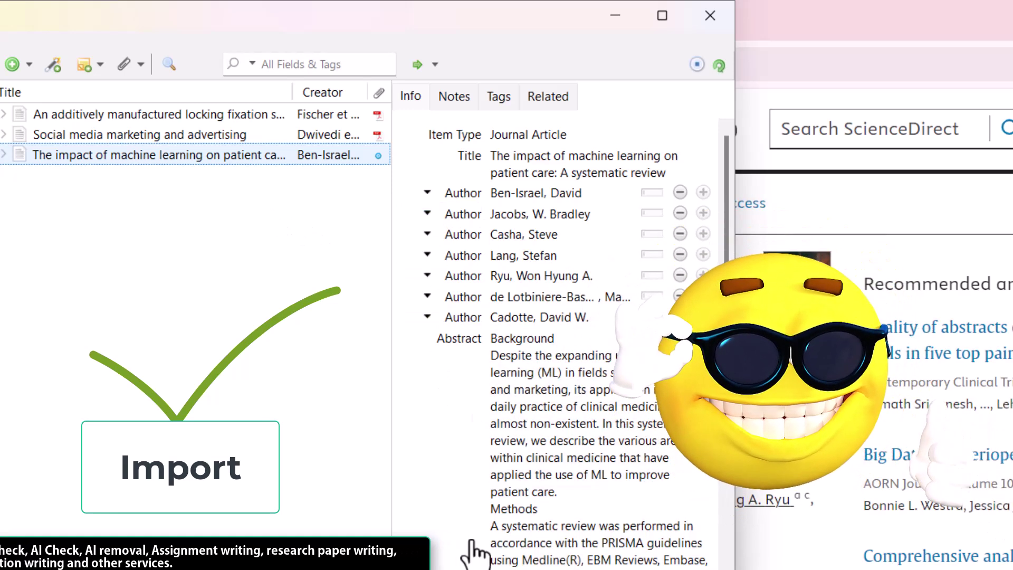
left_click(491, 493)
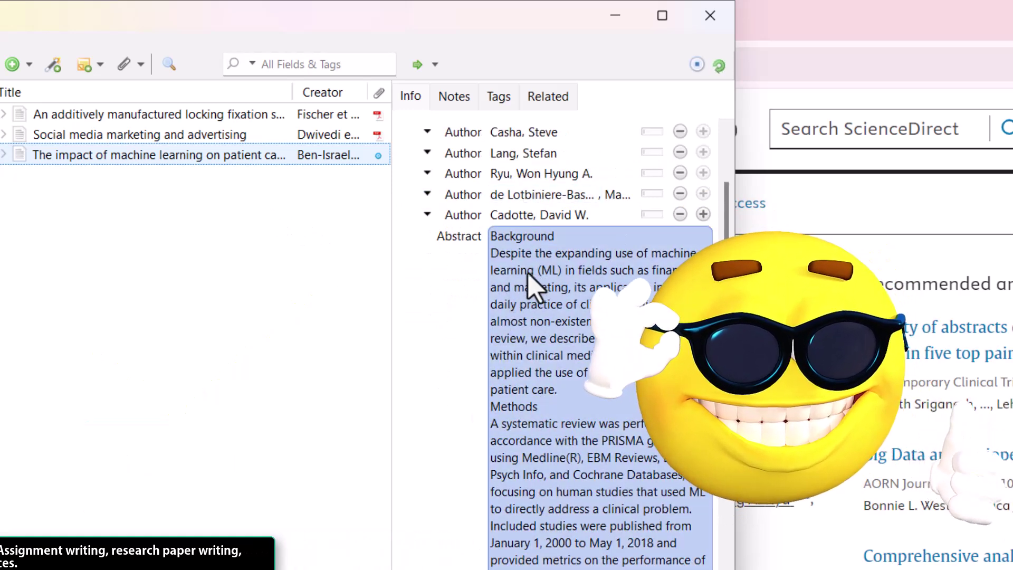
left_click(459, 301)
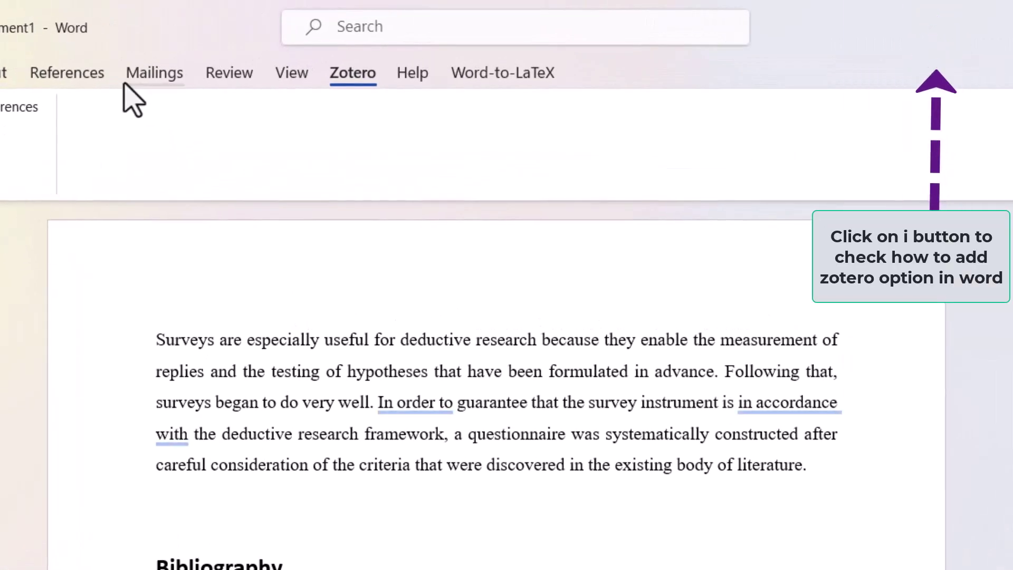
Insert a Zotero citation for Ben-Israel et al., 2020 in place of the {Citation} placeholder
left_click(364, 85)
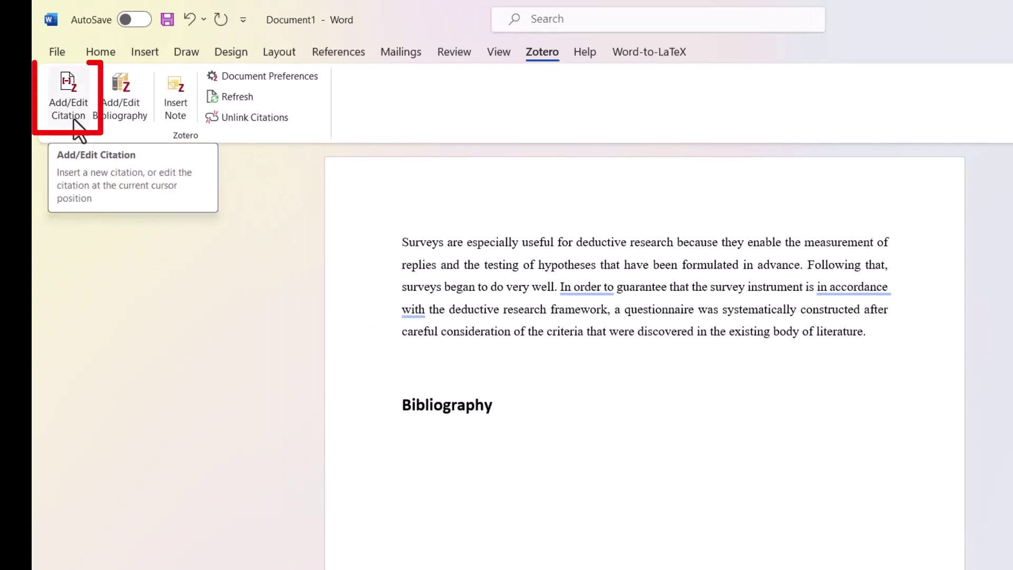
left_click(876, 331)
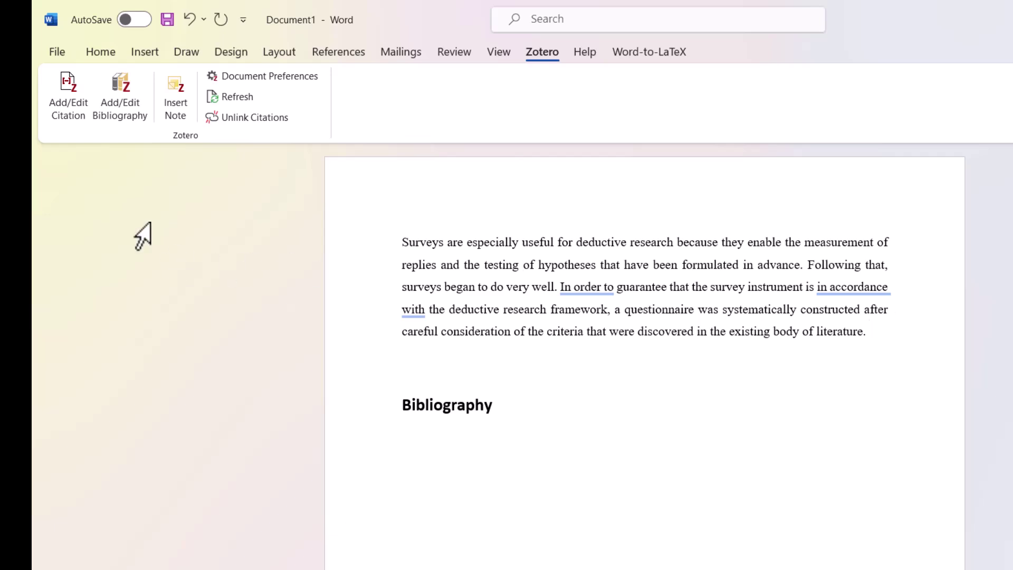
left_click(68, 113)
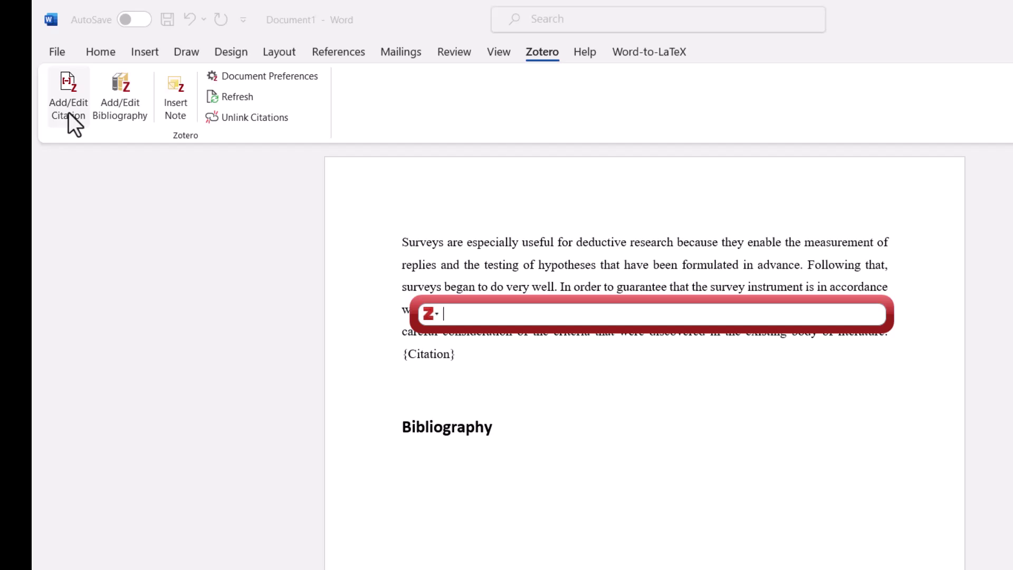
type("ine")
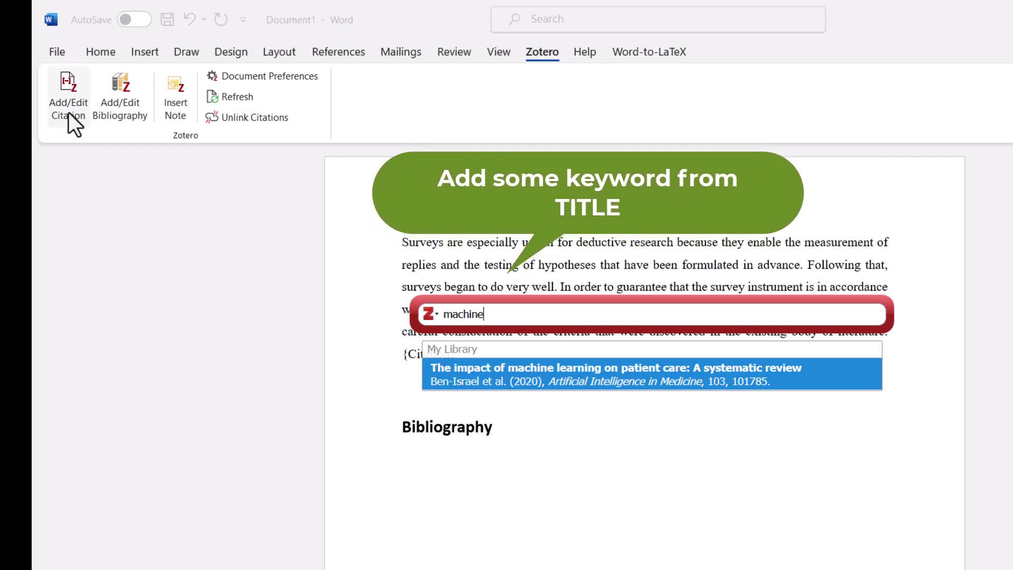
left_click(502, 378)
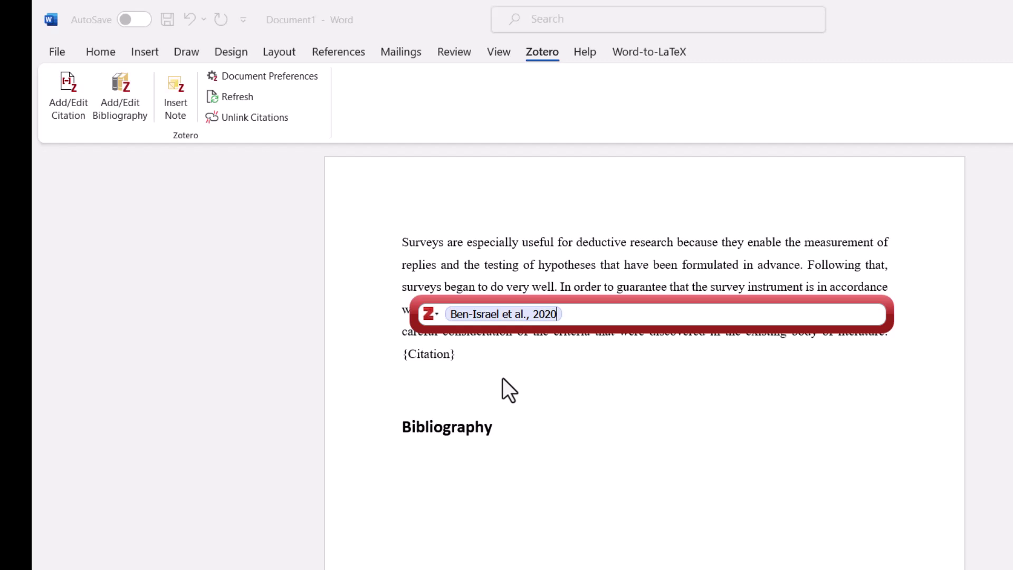
key("Return")
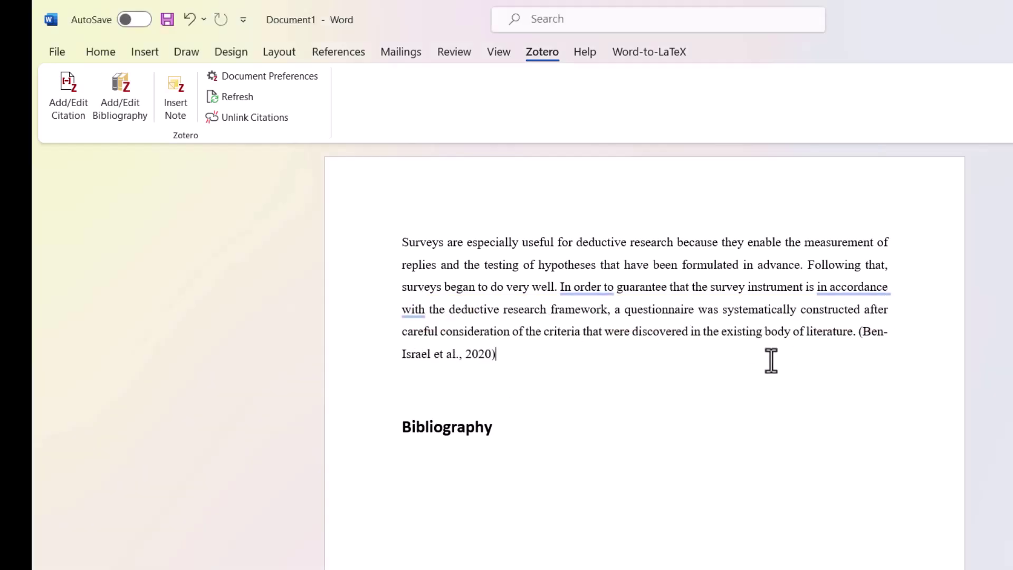
left_click(871, 343)
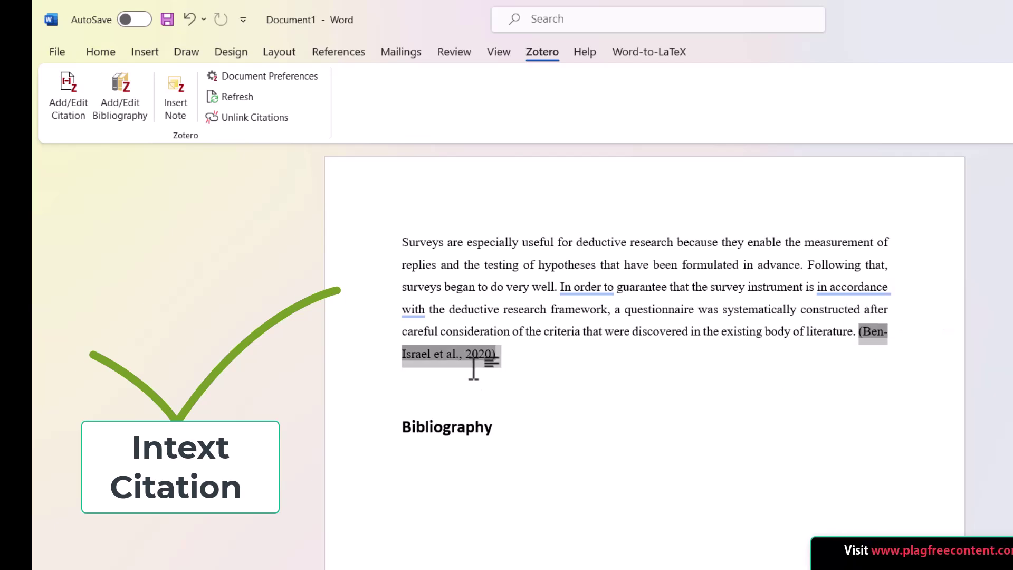
Generate the Zotero bibliography on the empty line under the Bibliography heading
key("End")
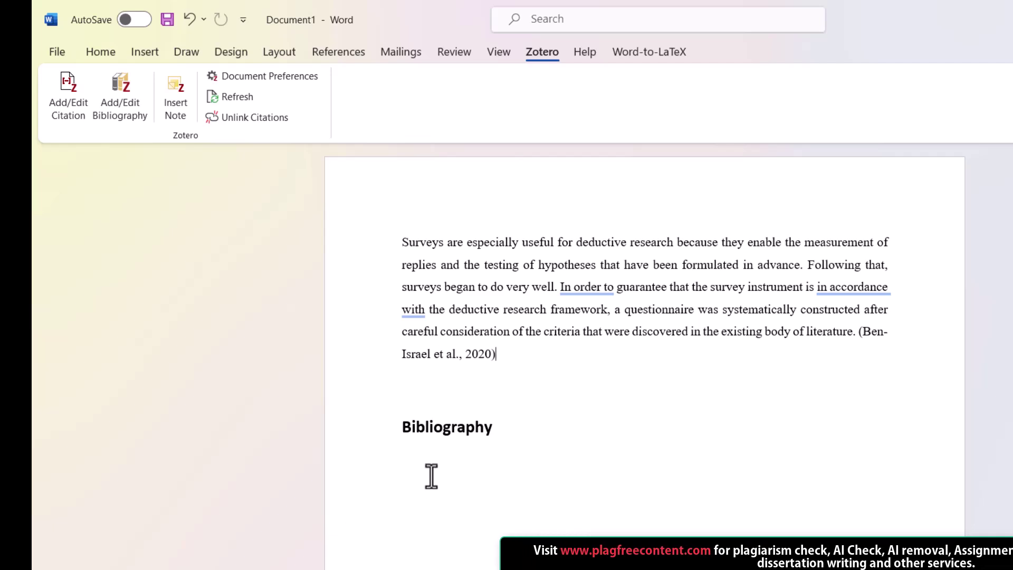
left_click(445, 452)
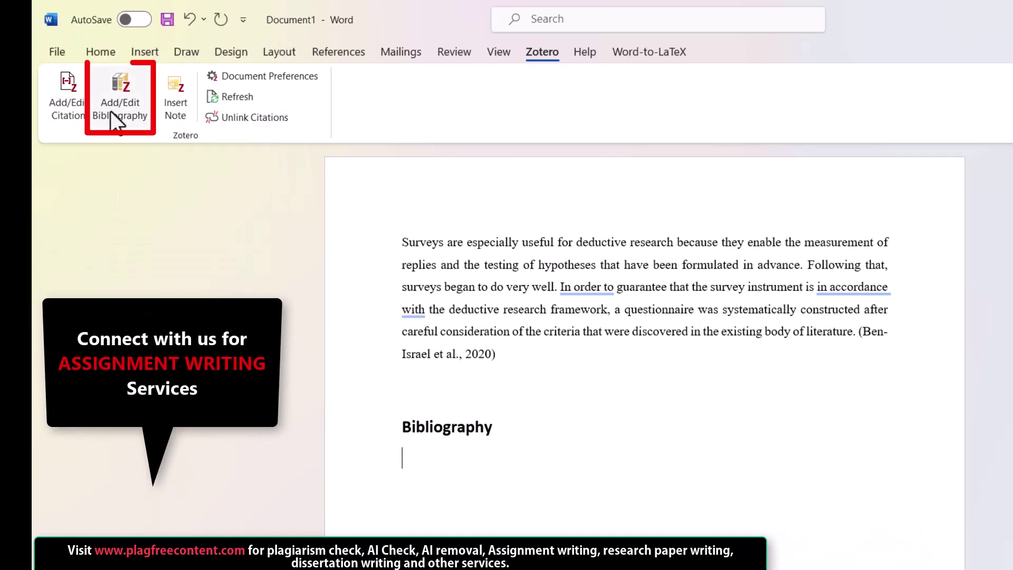
left_click(109, 111)
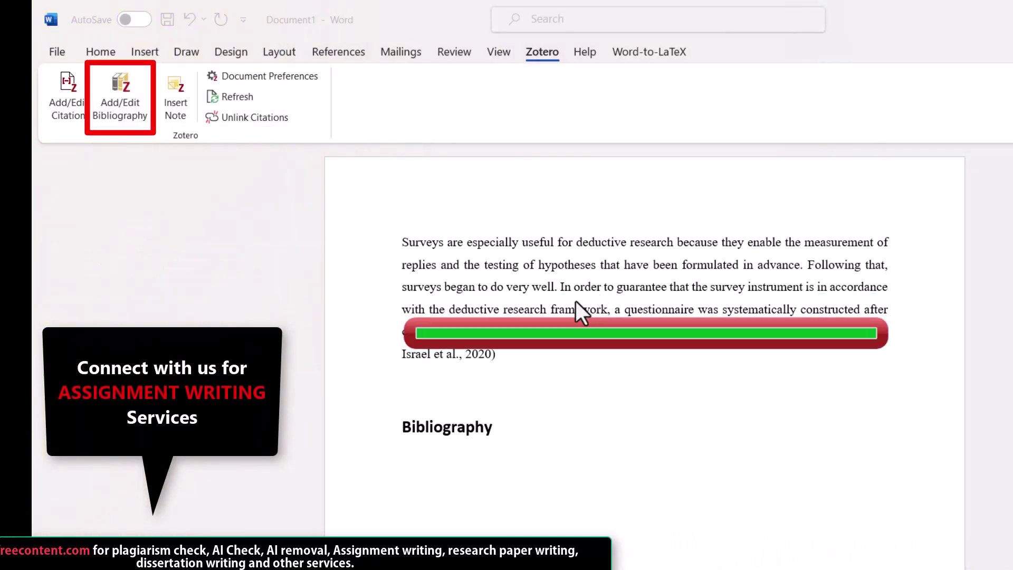
scroll(592, 515, "down", 3)
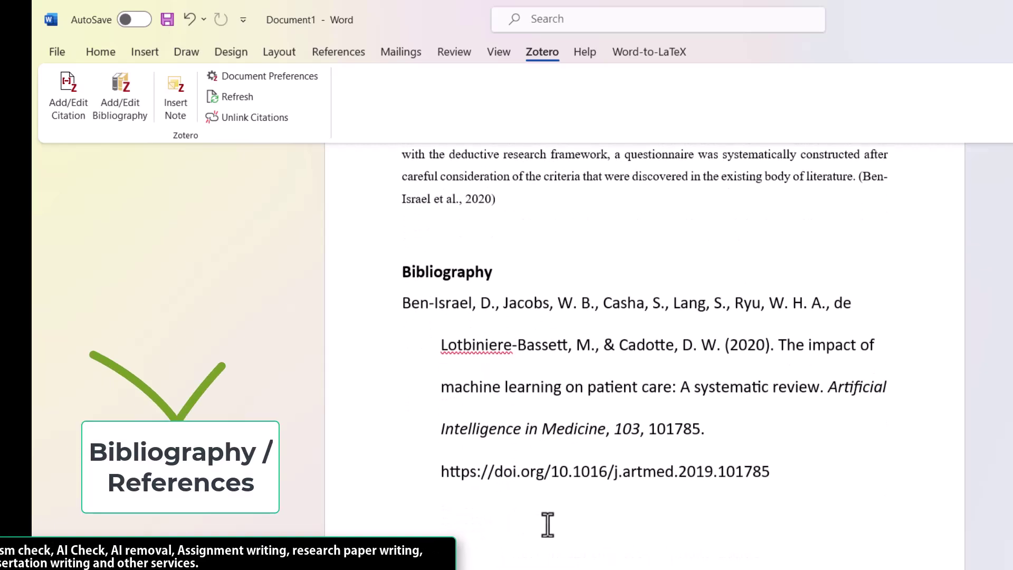
scroll(526, 407, "up", 2)
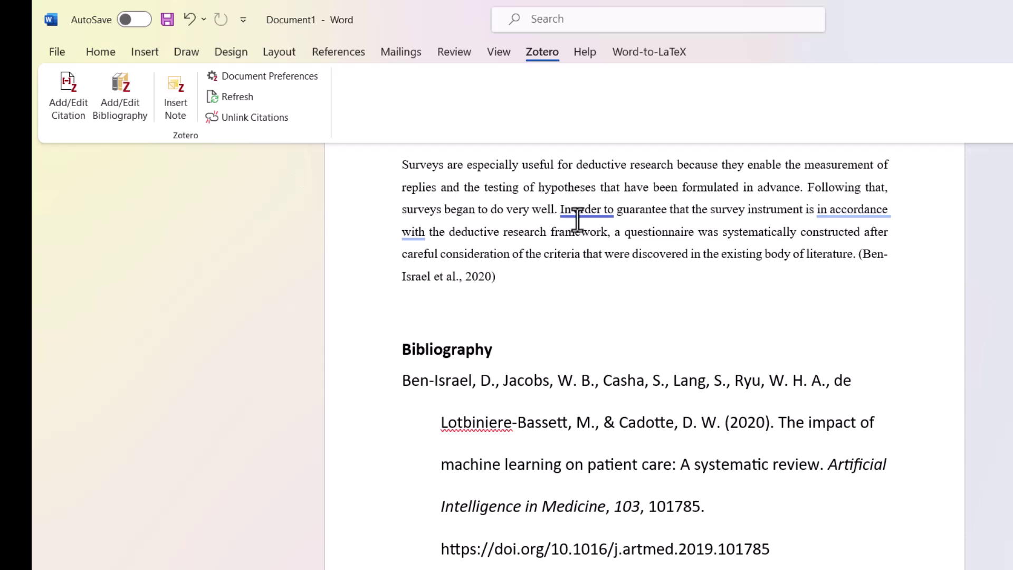
left_click(578, 217)
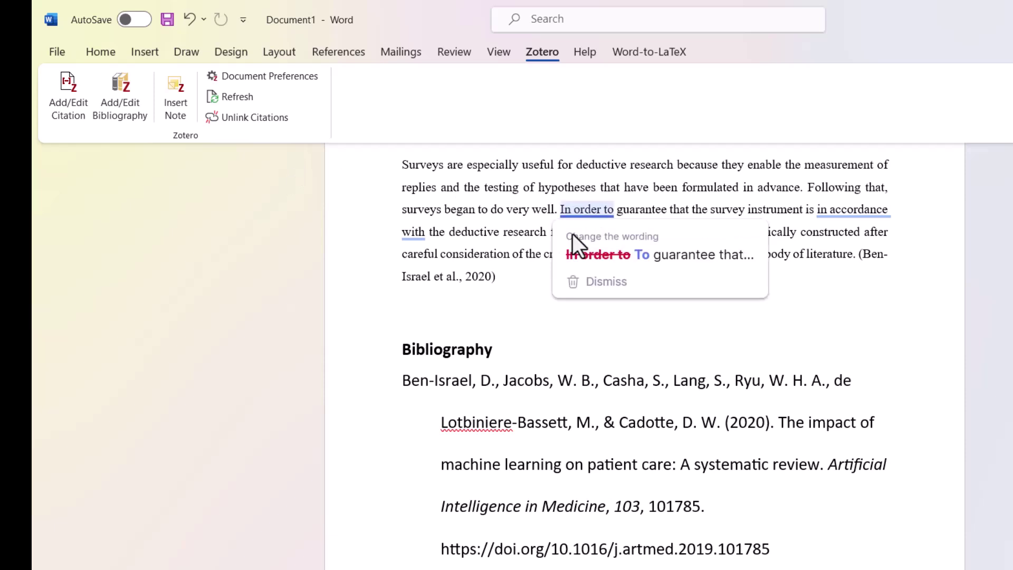
Choose IEEE in Zotero Document Preferences, turning the citation into [1] with a numbered reference
left_click(327, 167)
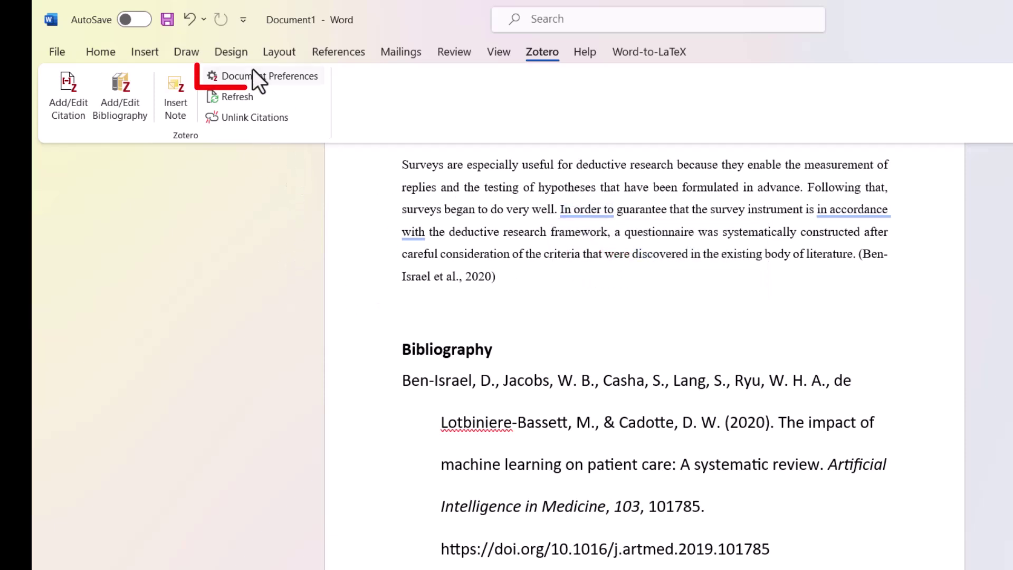
left_click(284, 83)
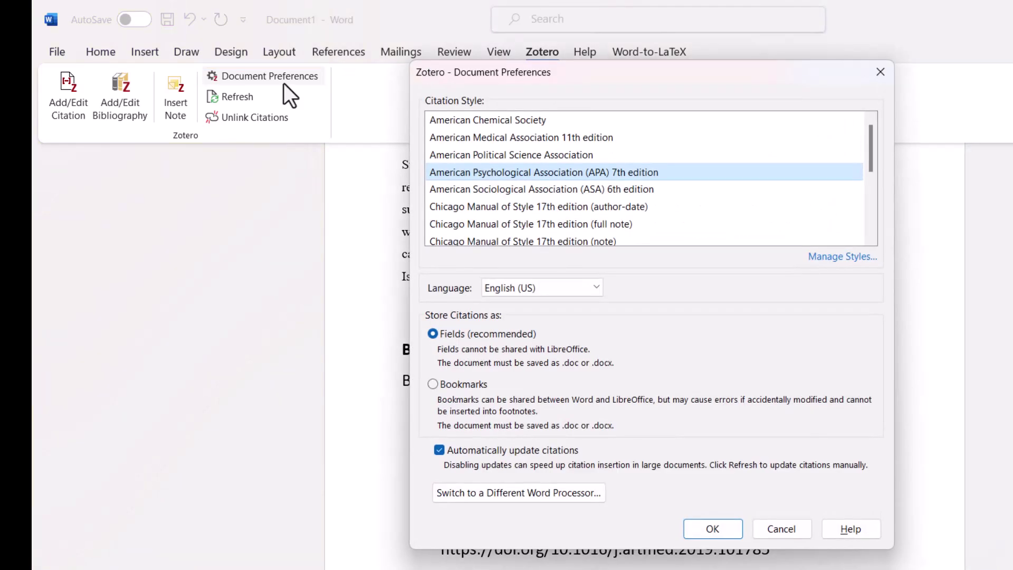
scroll(707, 188, "down", 2)
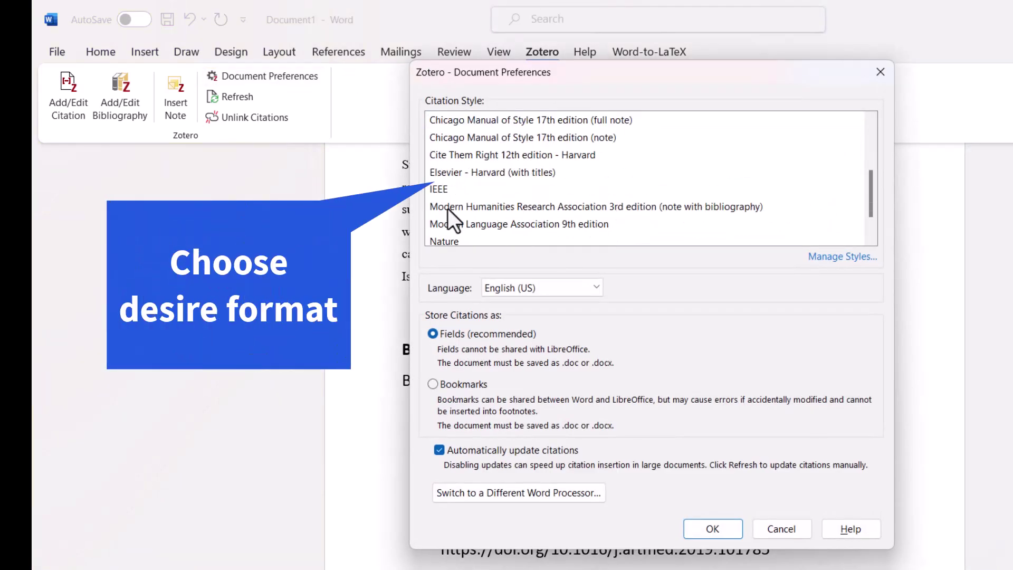
left_click(456, 191)
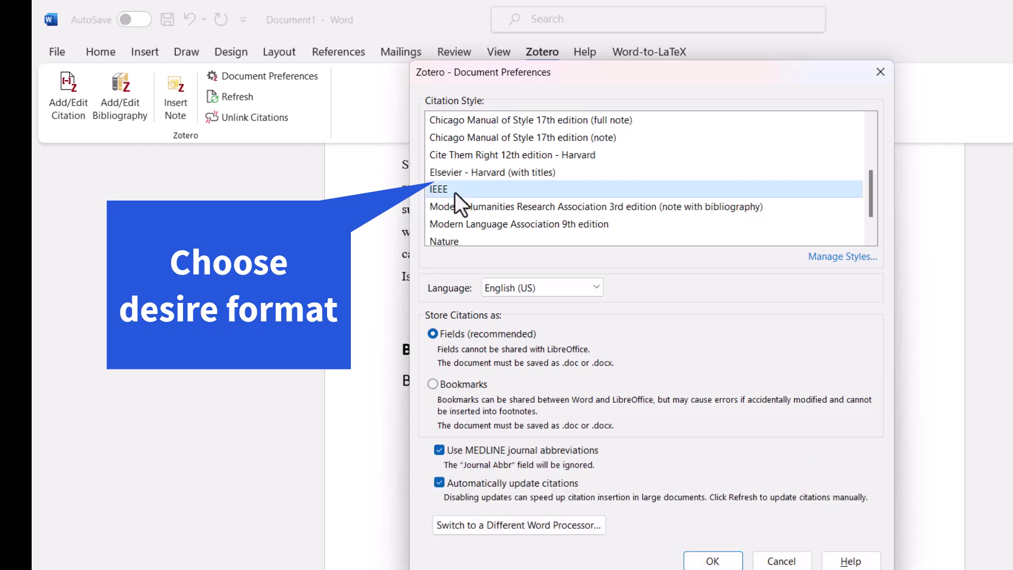
left_click(713, 561)
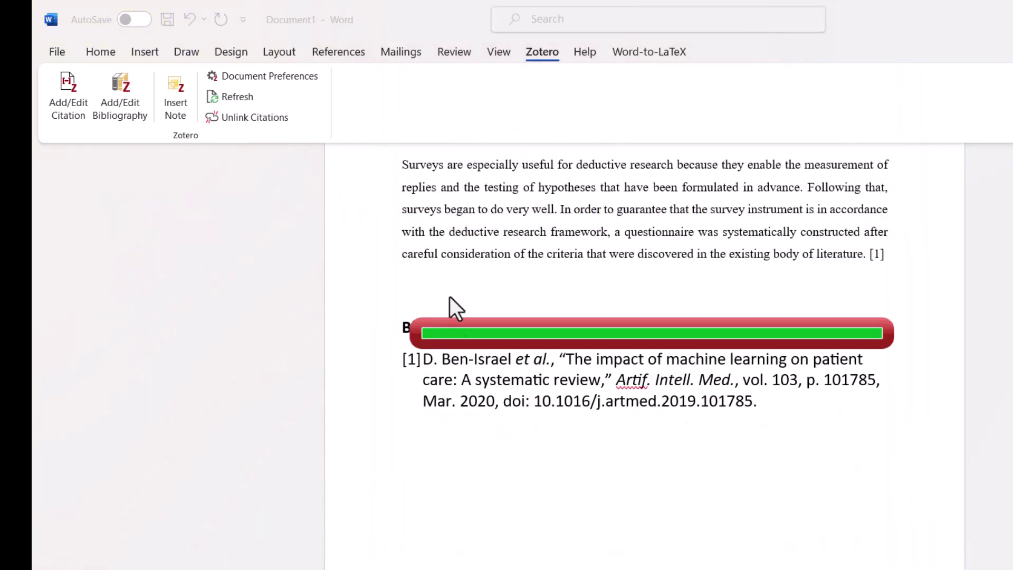